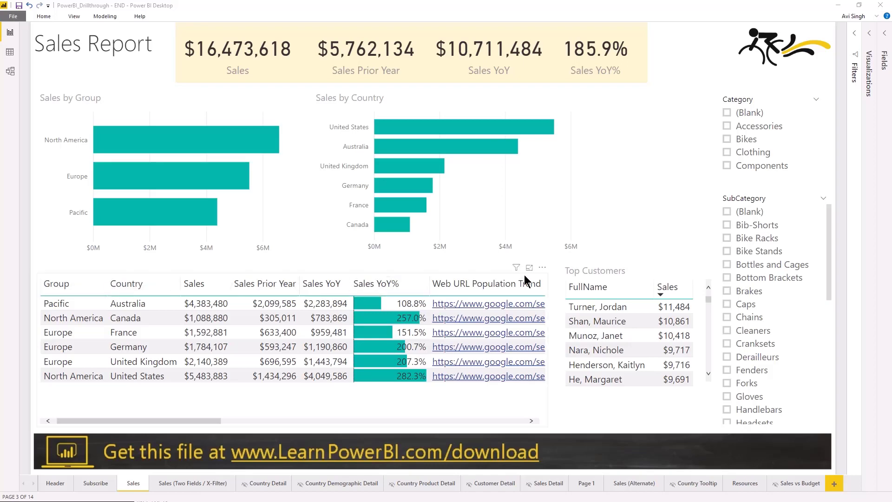
Step: Enlarge the country sales table and select Canada's Sales Prior Year value and country cell
left_click(530, 268)
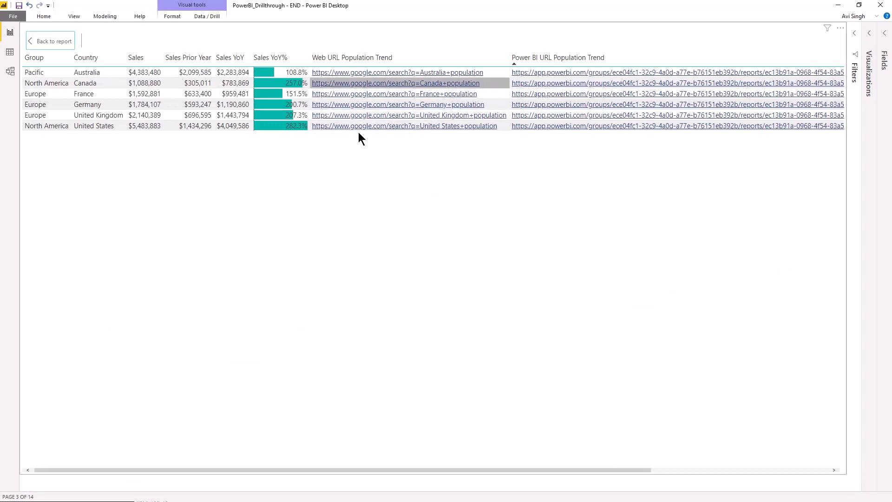
left_click(51, 42)
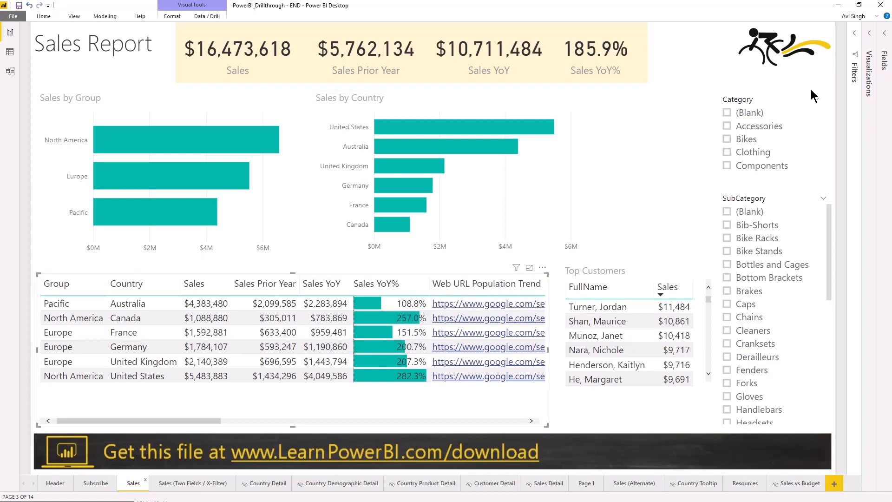
left_click(529, 268)
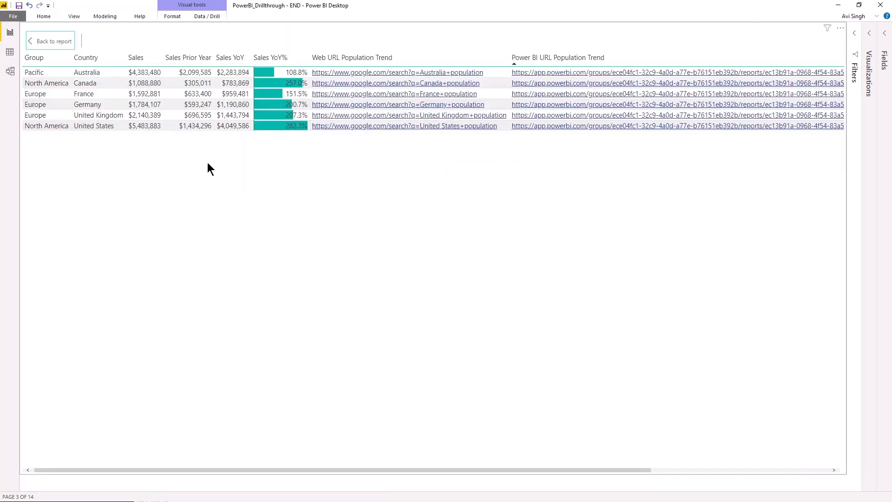
left_click(190, 83)
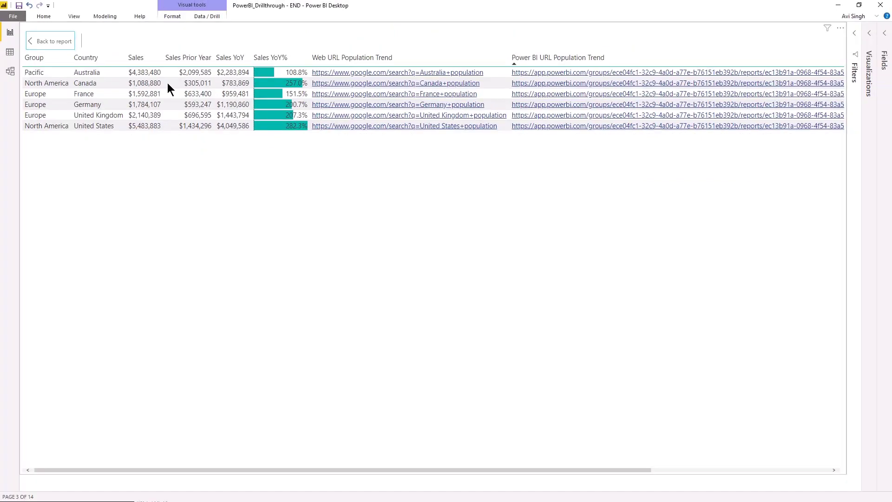
left_click(189, 83)
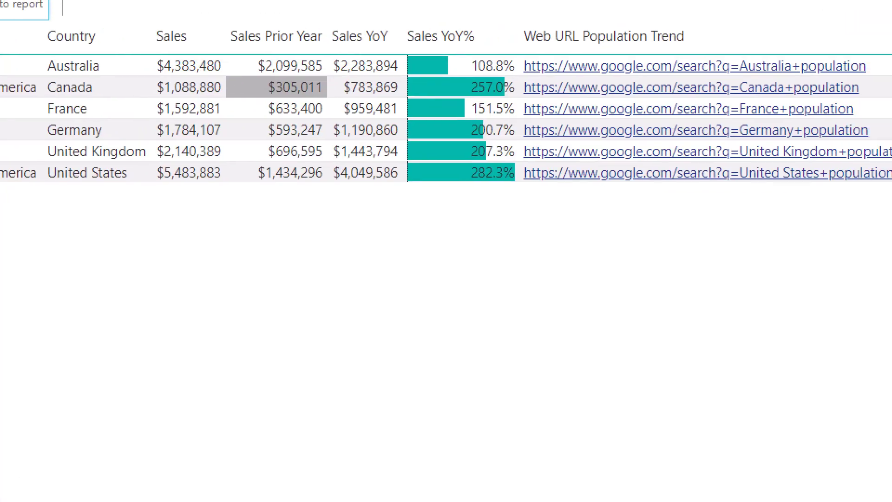
left_click(104, 87)
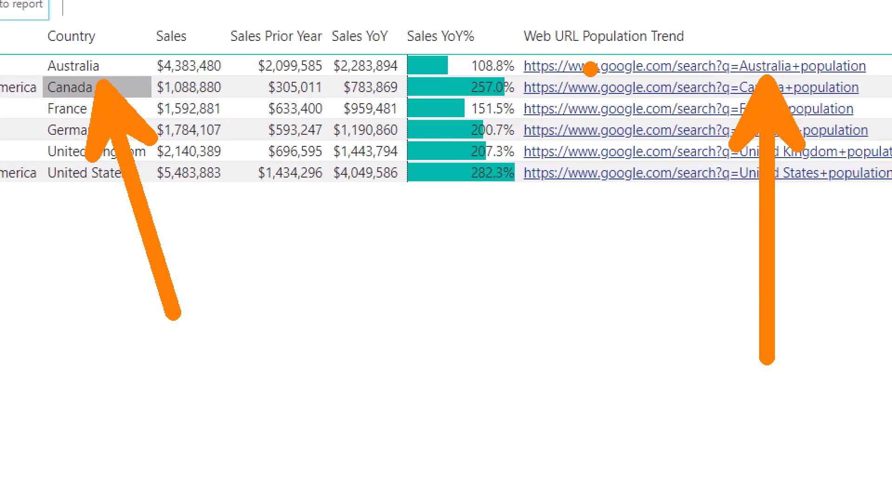
Step: Return to the Sales Report page and enlarge the table to view both URL columns
left_click_drag(579, 69, 668, 69)
key("Escape")
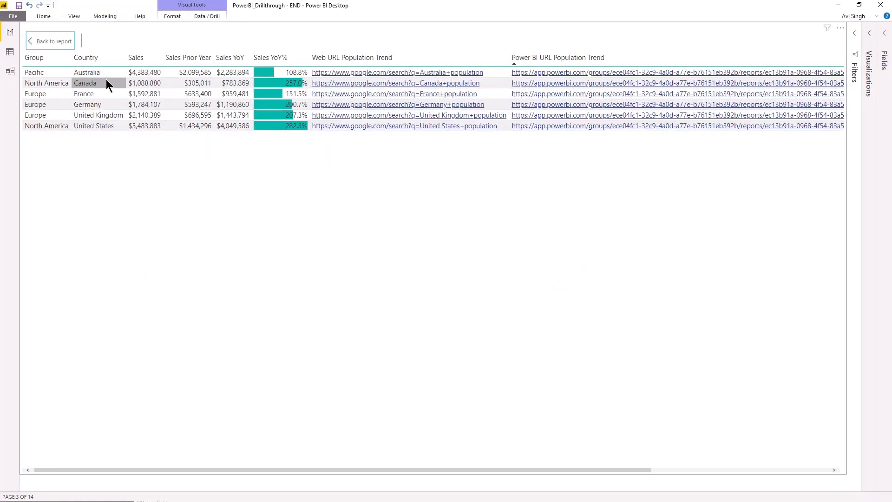
mouse_move(107, 82)
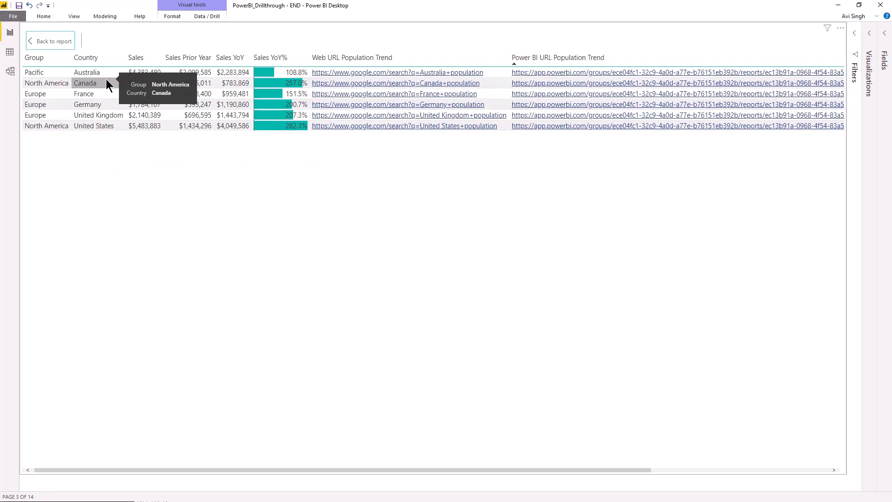
left_click(49, 40, "ctrl")
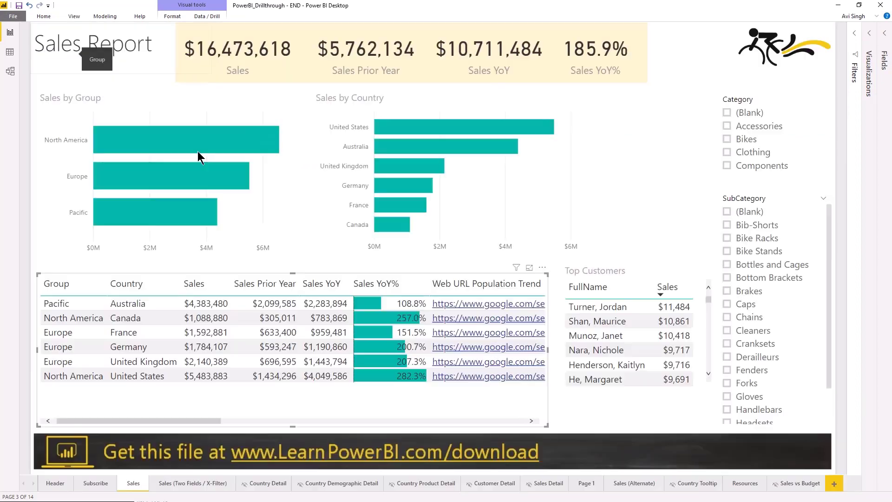
left_click(529, 267)
key("ctrl+1")
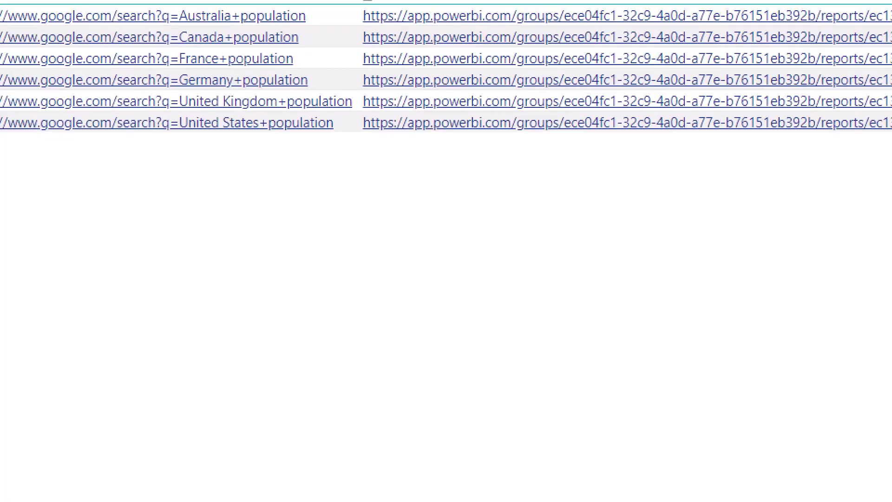
key("Escape")
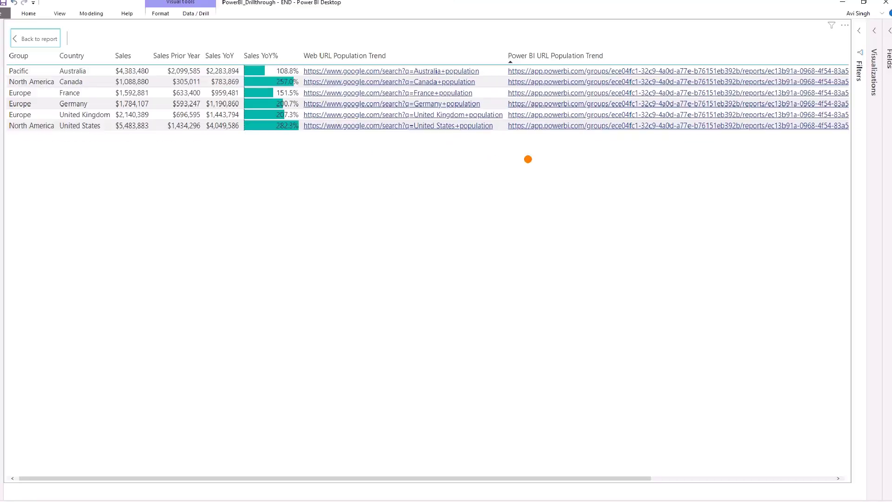
Step: Look over the Sales Detail page, then go back to the Sales Report page
left_click(62, 43)
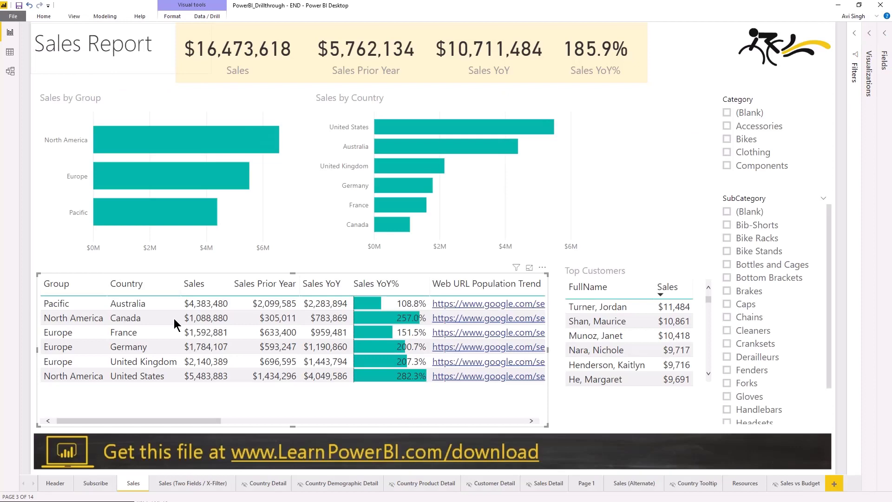
left_click(539, 484)
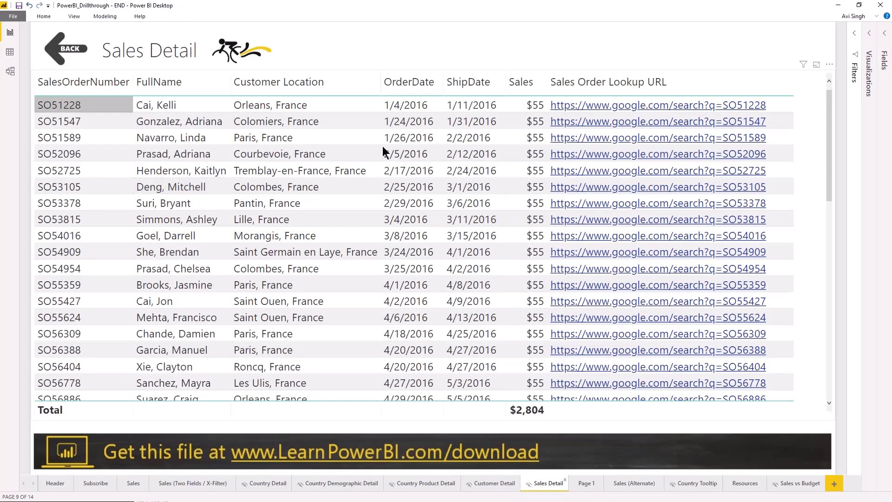
left_click(88, 107)
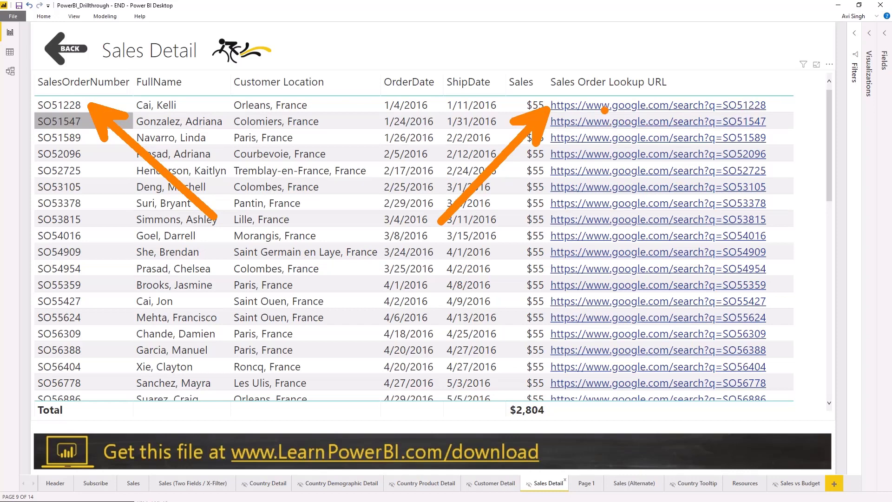
left_click_drag(604, 111, 702, 103)
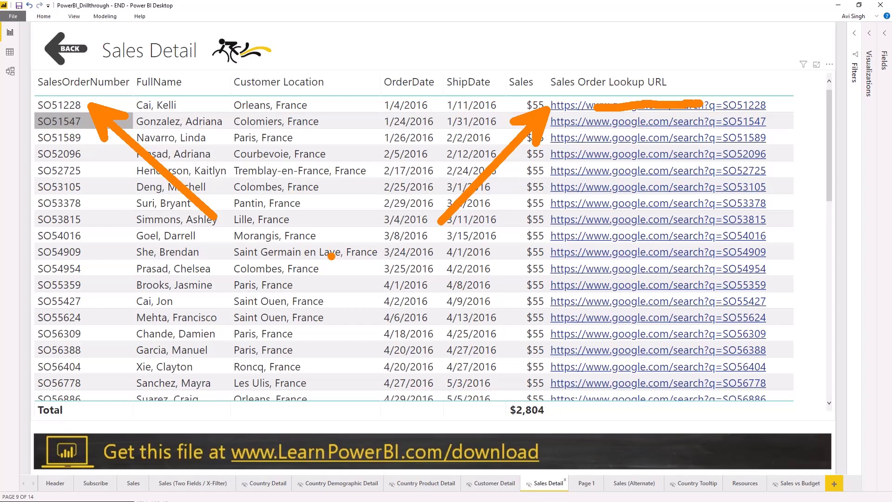
key("Escape")
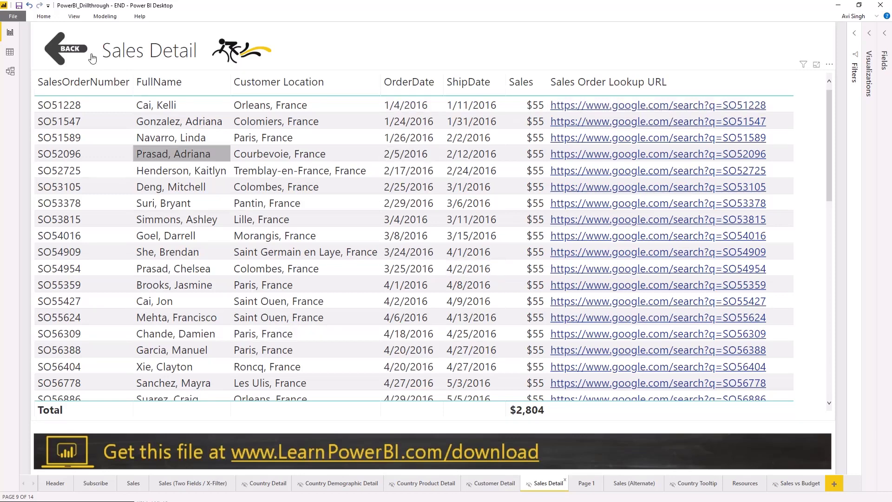
left_click(73, 55, "ctrl")
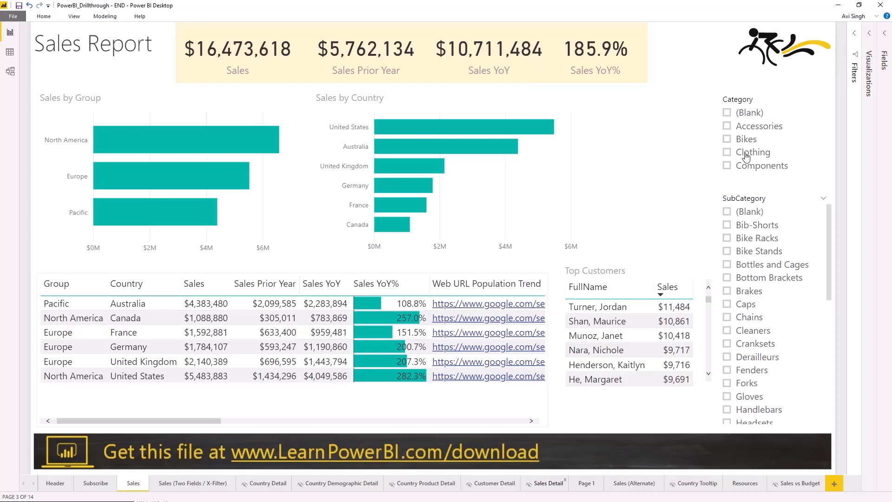
Step: Select the Power BI URL Population Trend measure and keep its Data Category as Web URL
left_click(885, 35)
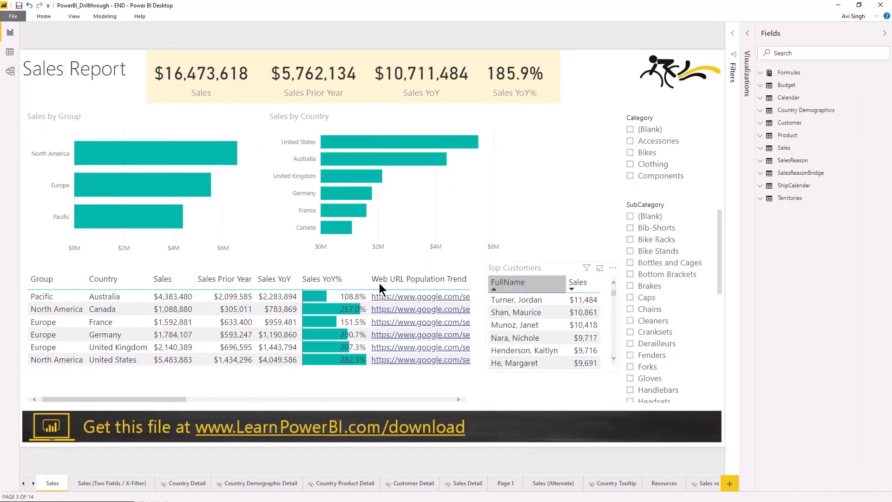
left_click(371, 272)
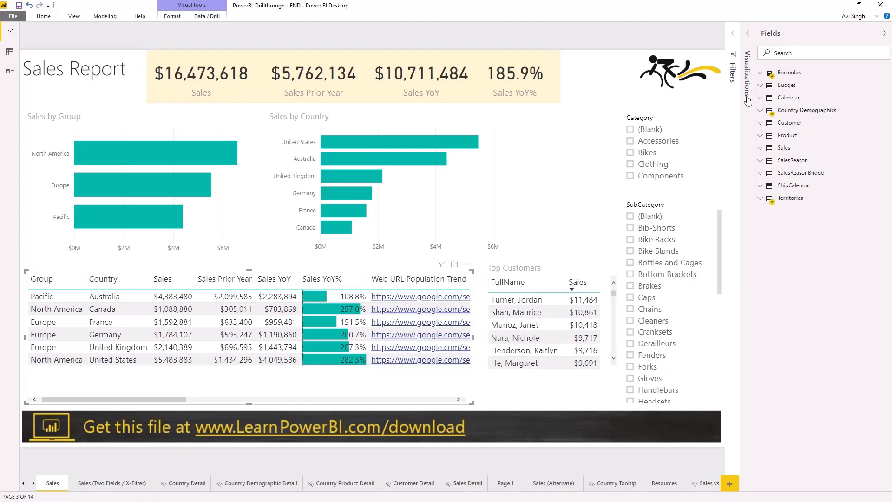
left_click(760, 111)
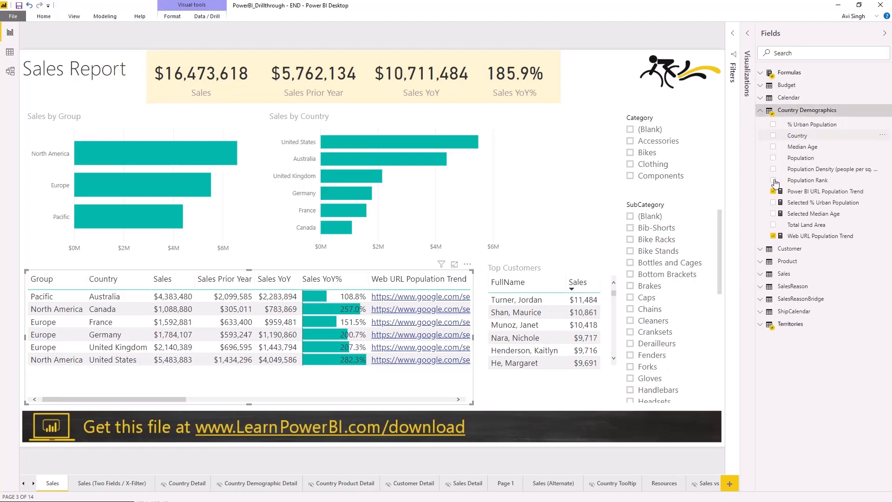
left_click(831, 195)
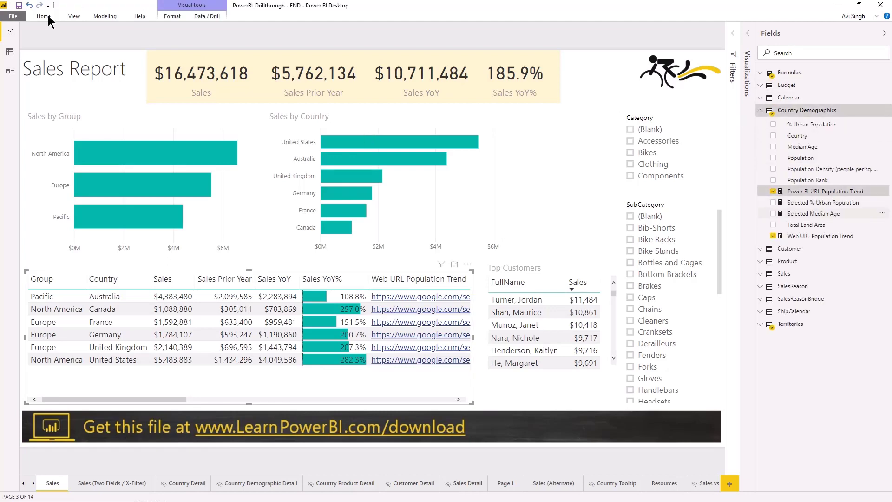
double_click(105, 16)
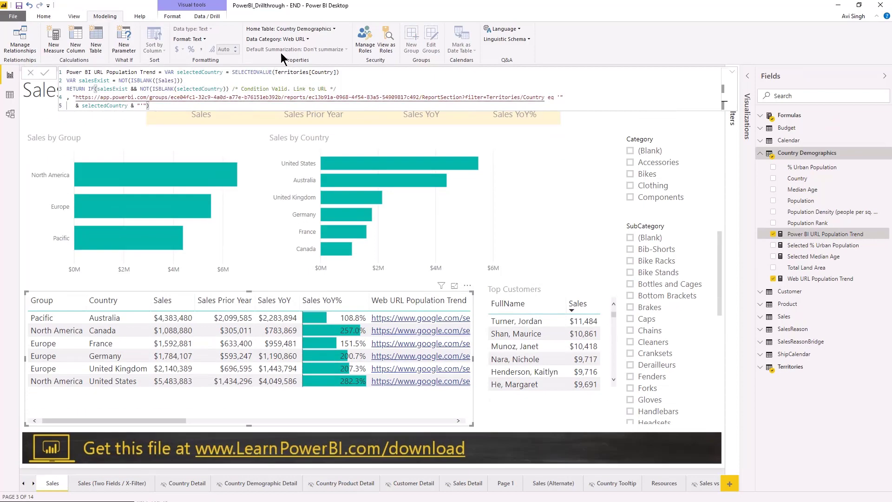
left_click(291, 40)
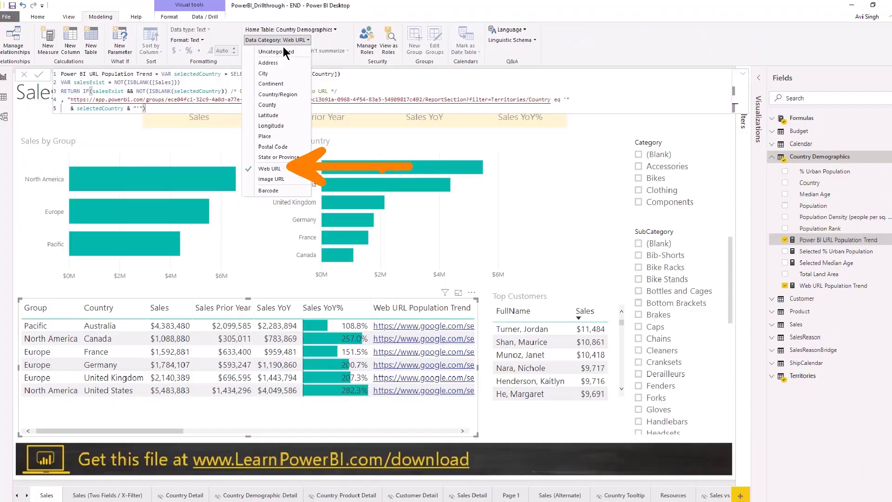
left_click(293, 298)
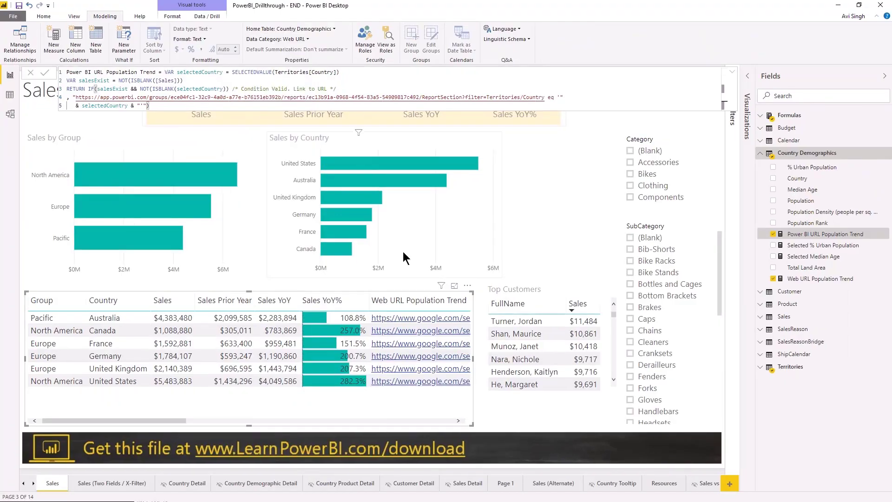
Step: Show the sales table in focus mode with the formula bar collapsed
left_click(457, 289)
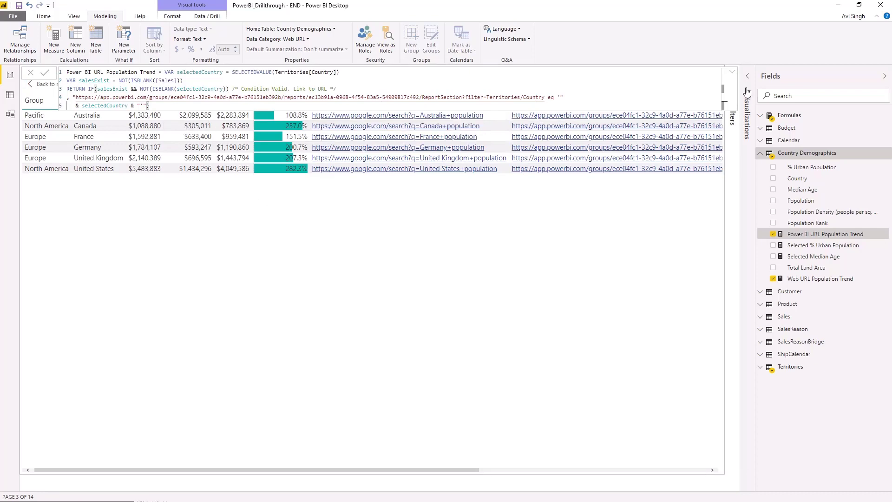
left_click(733, 76)
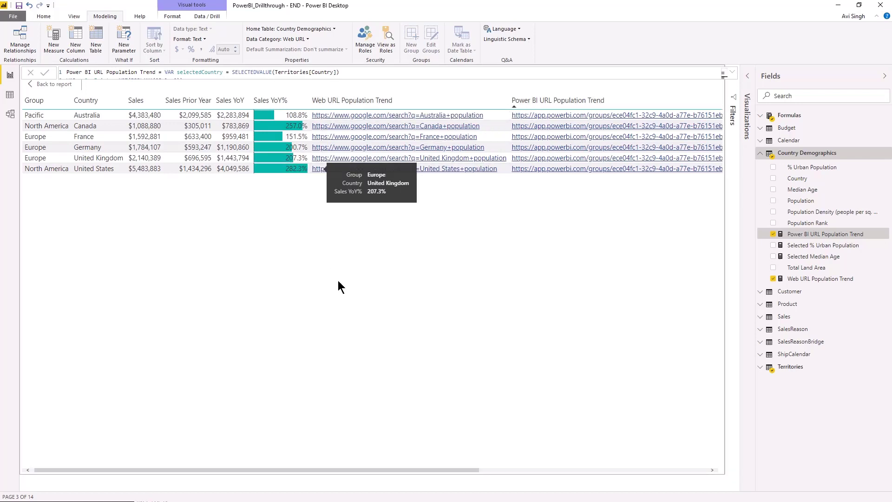
left_click(56, 88)
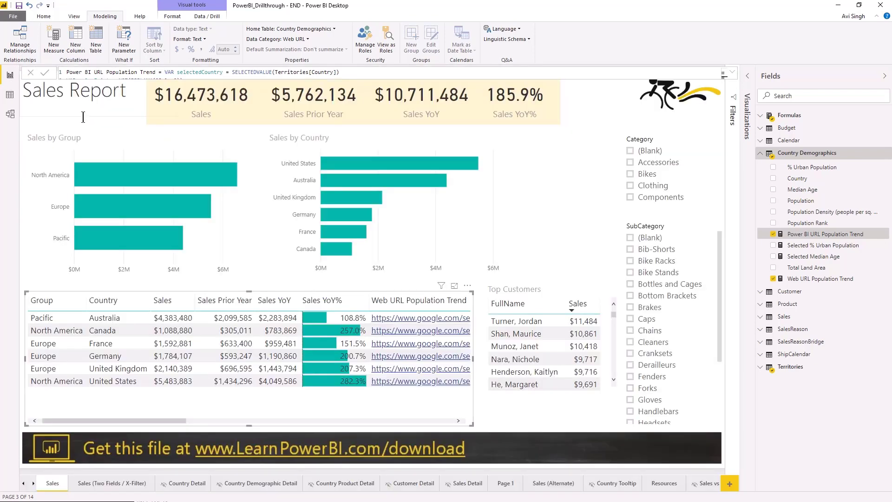
left_click(454, 286)
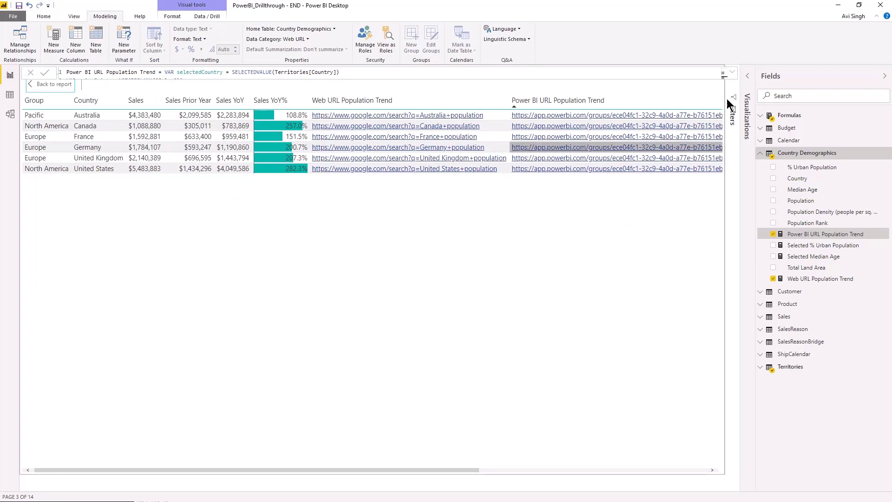
Step: Open the table visual's Format options and expand the Values section to reach URL icon
left_click(746, 116)
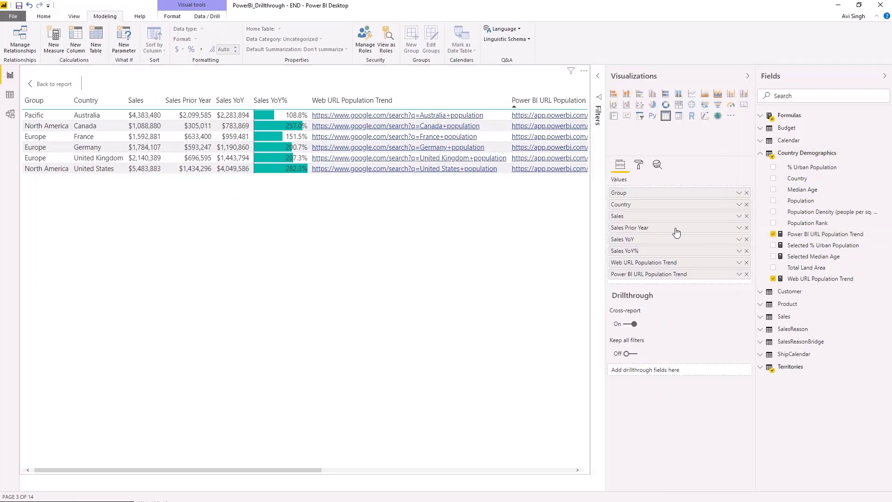
left_click(640, 165)
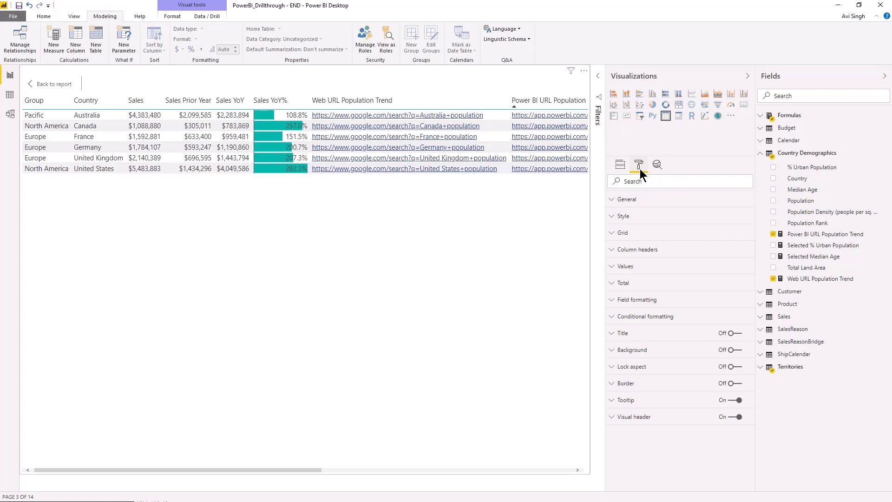
left_click(640, 268)
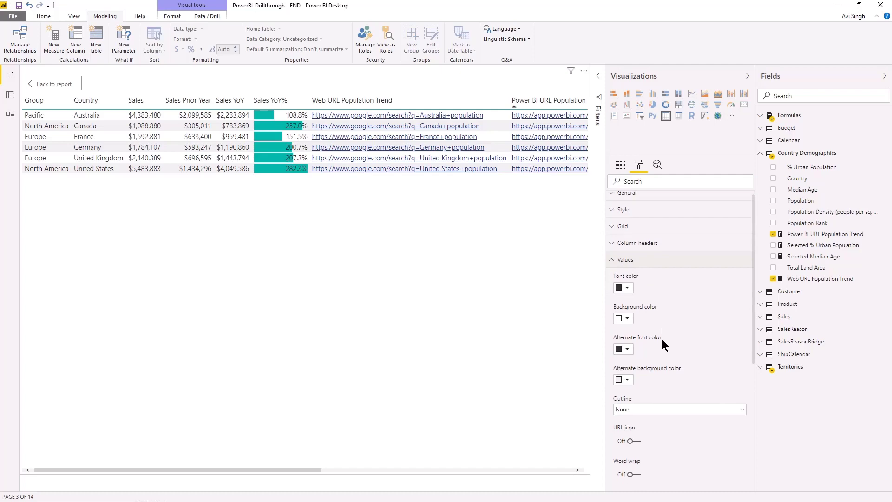
scroll(662, 367, "down", 4)
scroll(646, 350, "down", 3)
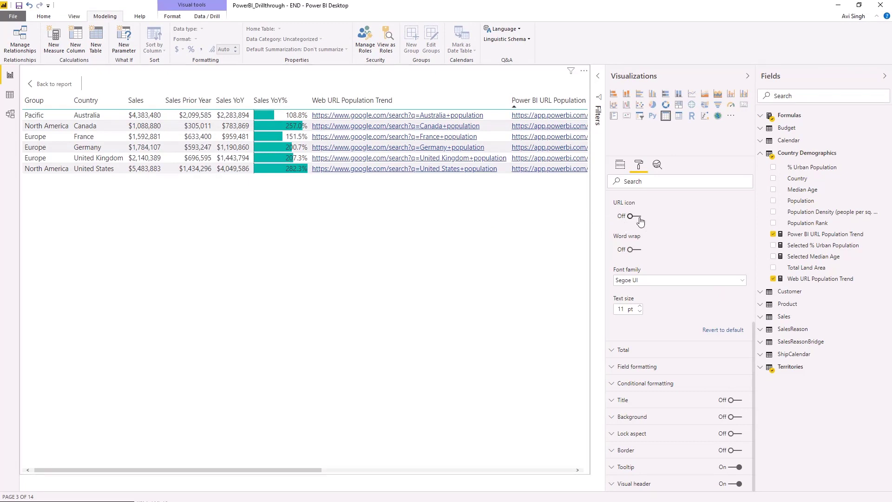
Step: Turn the Values URL icon setting On so URL columns show link icons
left_click(638, 217)
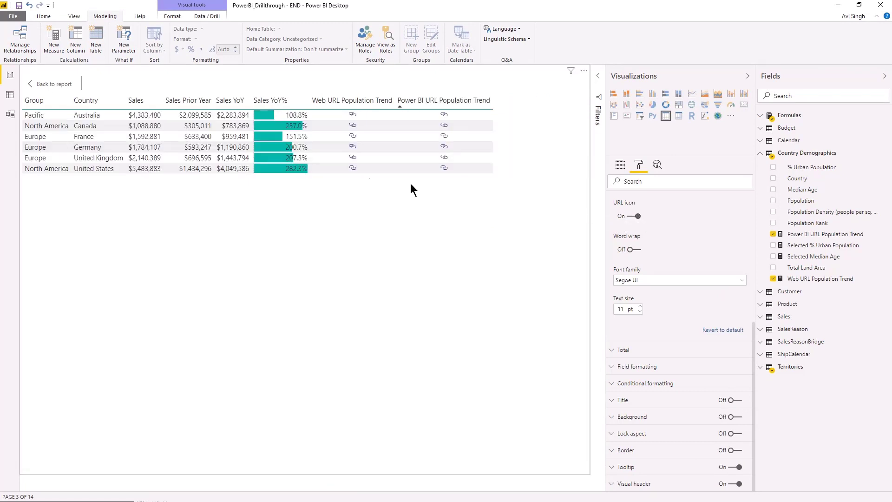
mouse_move(369, 169)
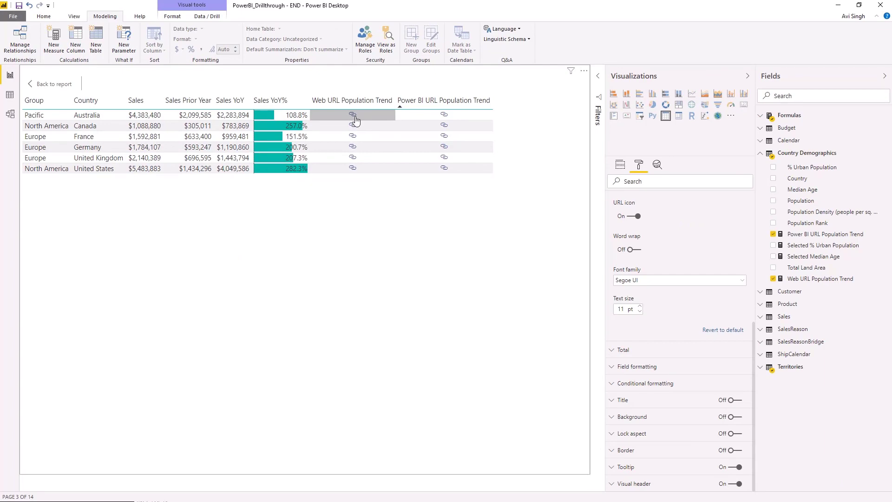
Step: Open Australia's link, then France's Power BI report link, and maximize Chrome
left_click(353, 116)
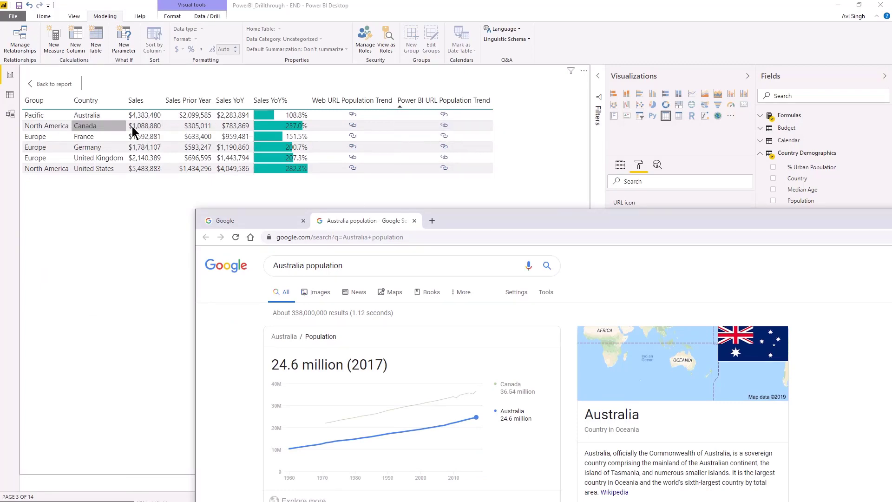
left_click(445, 136)
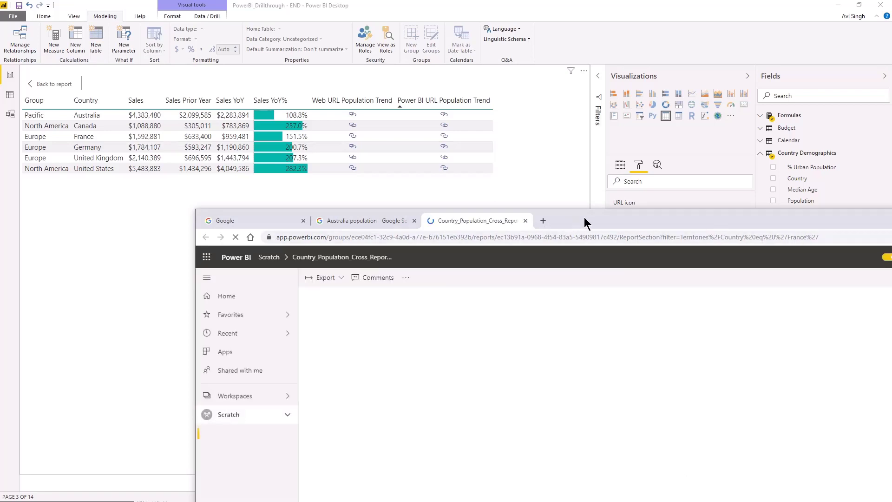
double_click(584, 216)
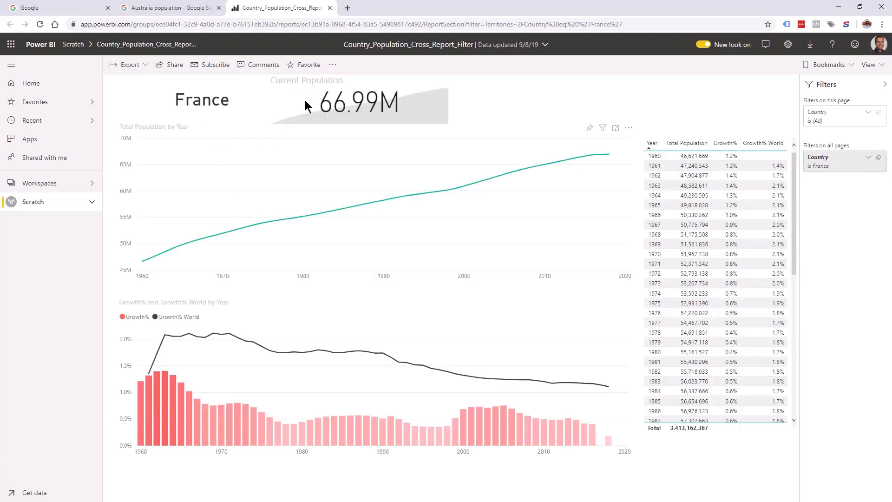
Step: Minimize Chrome to return to the Power BI country sales table
left_click(840, 7)
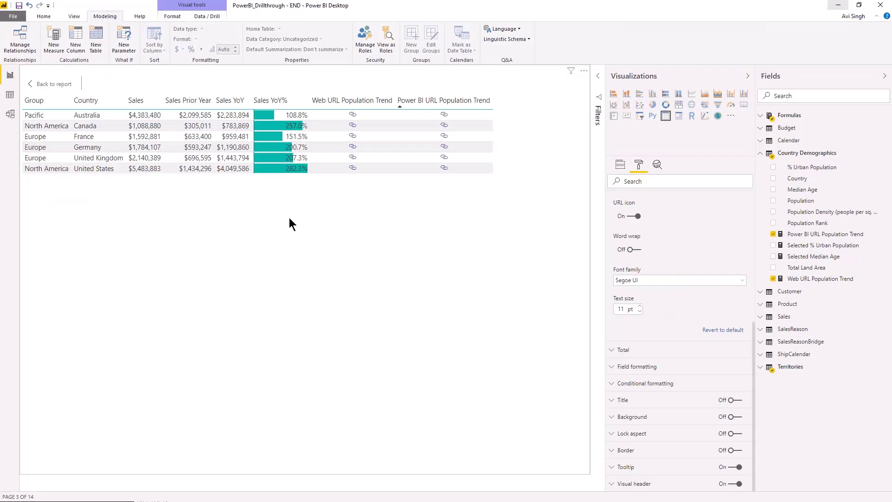